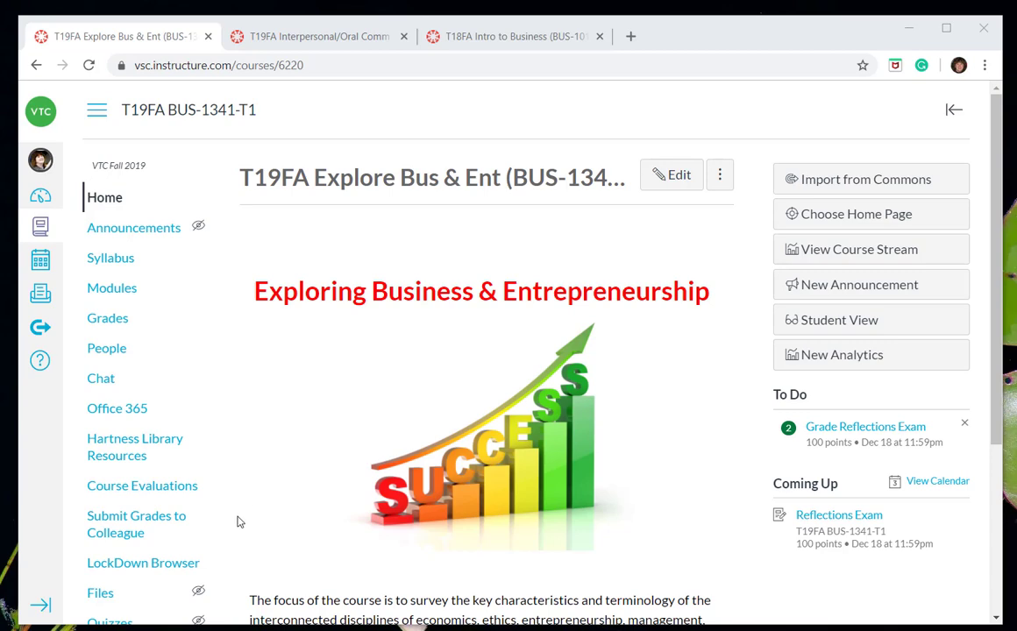
Open the Assignments page of the Exploring Business & Entrepreneurship course and look through its assignment groups and their weights.
scroll(231, 527, down, 2)
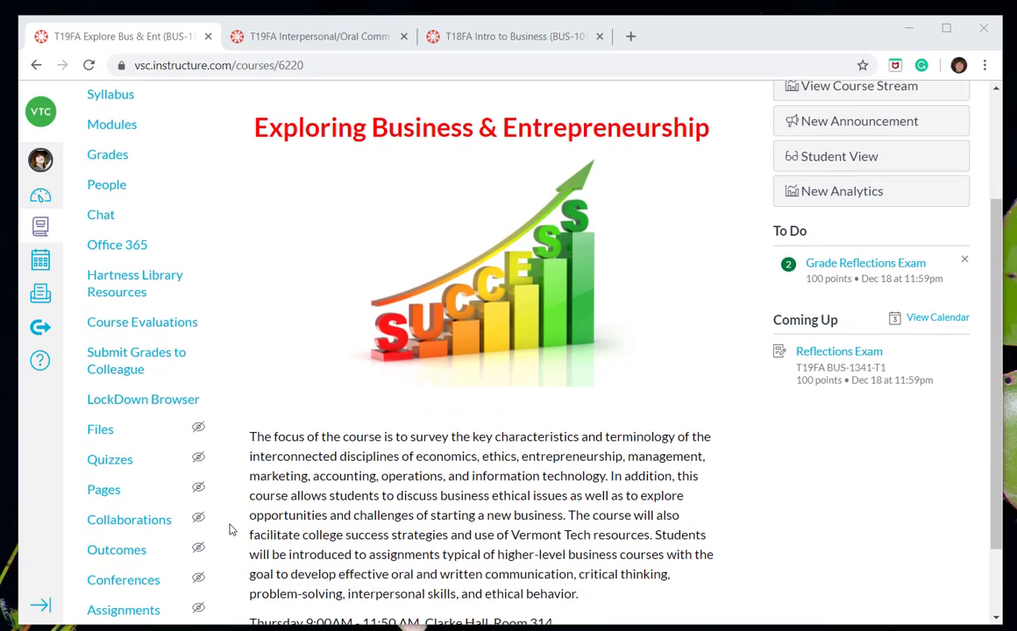
scroll(231, 526, down, 1)
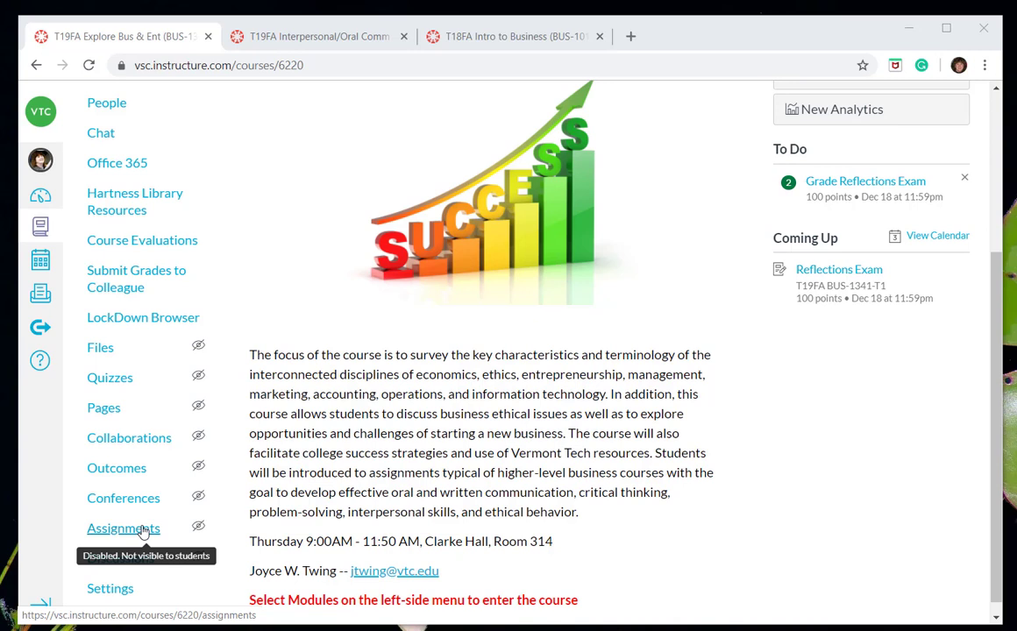
click(143, 530)
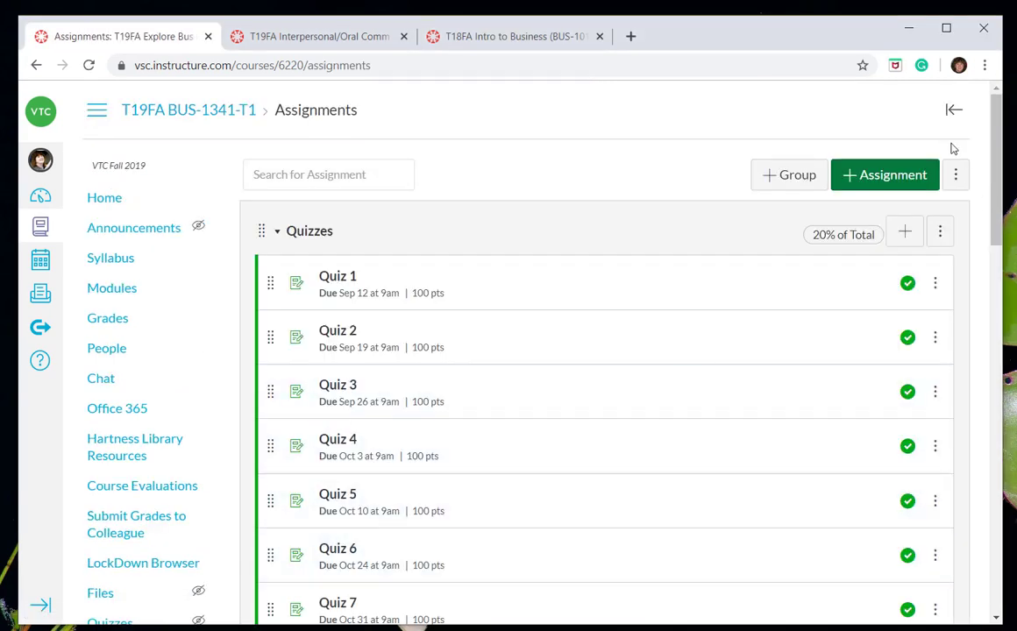
scroll(996, 204, down, 1)
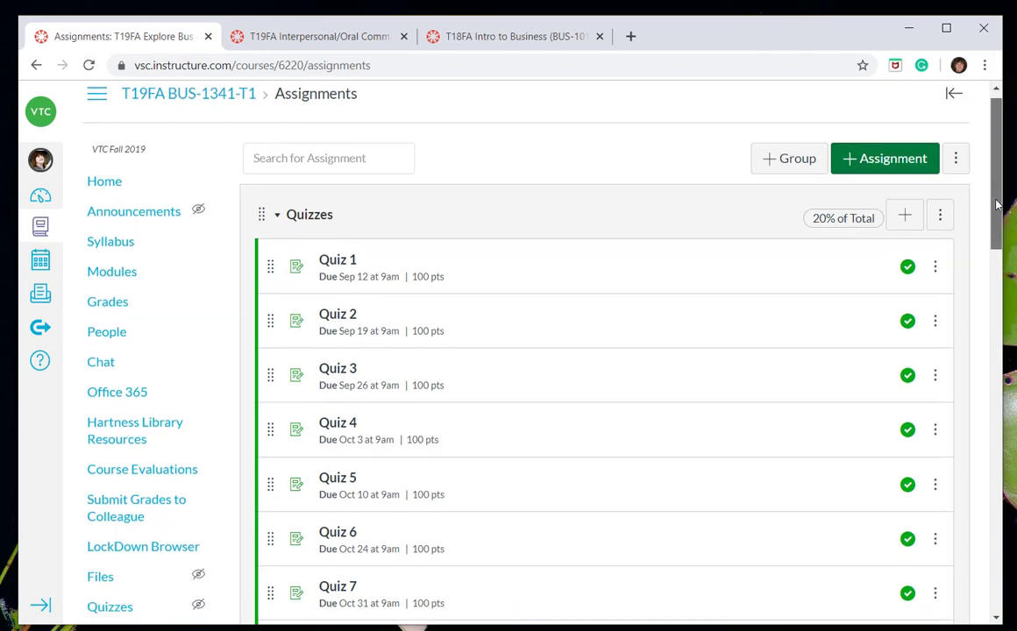
drag(996, 204, 874, 497)
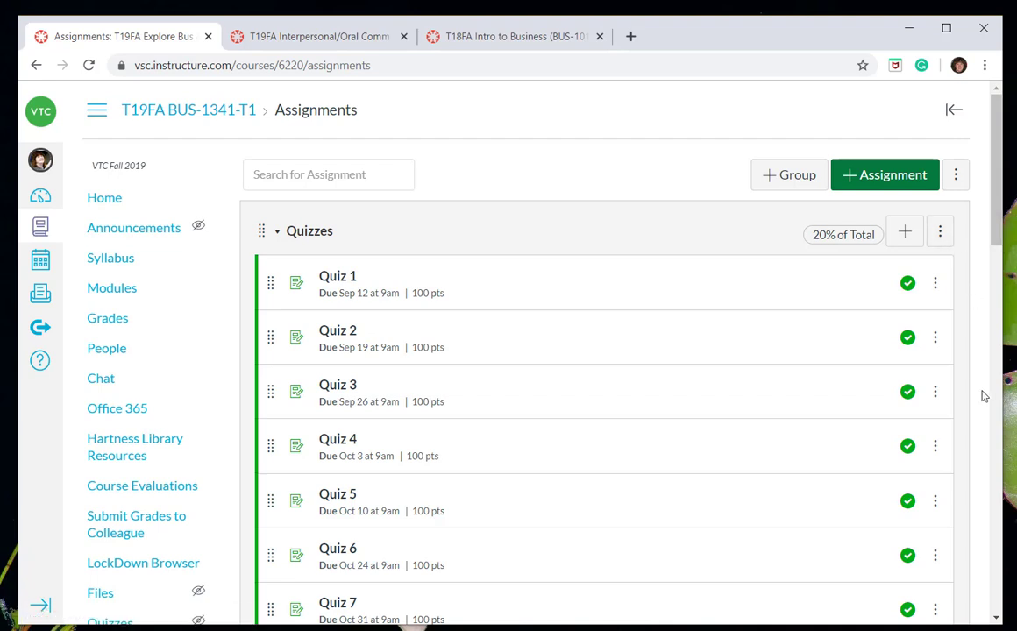
Examine the Quizzes group's weight, score-dropping settings and Never Drop assignment choices, and leave without saving.
click(940, 233)
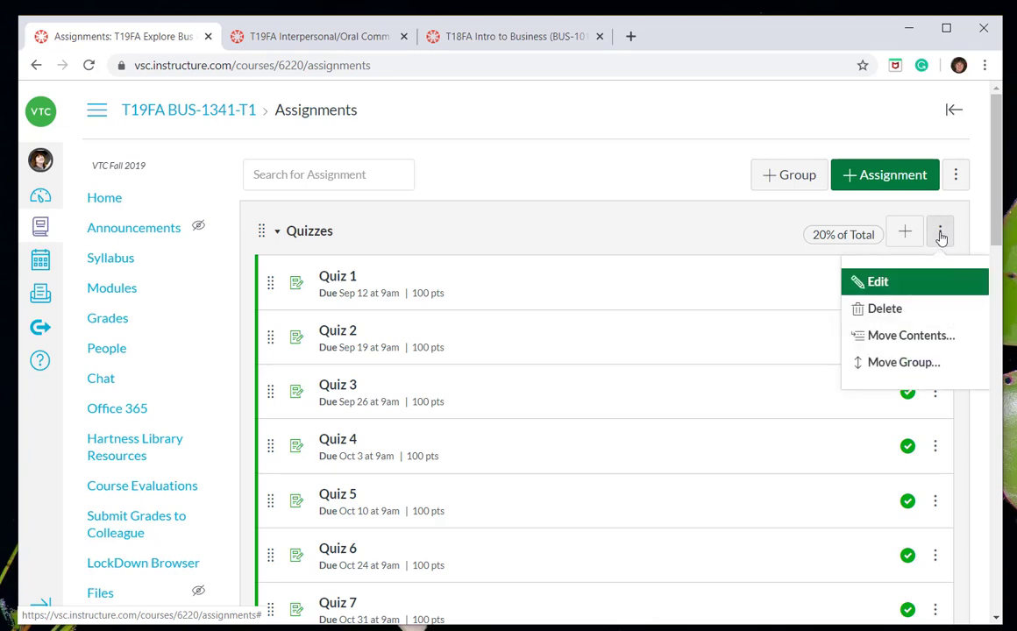
click(915, 283)
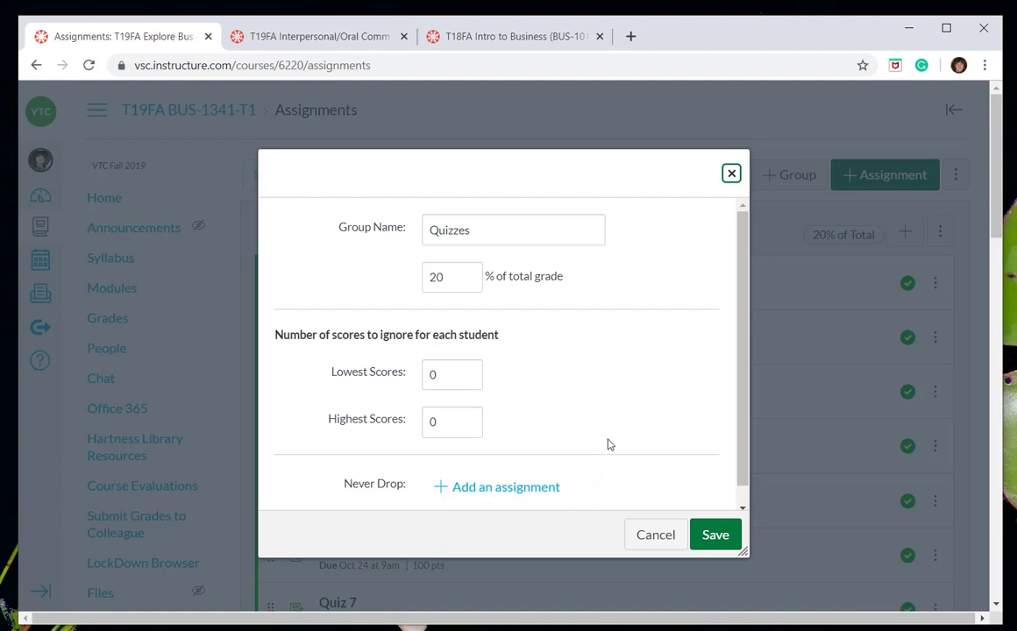
click(533, 492)
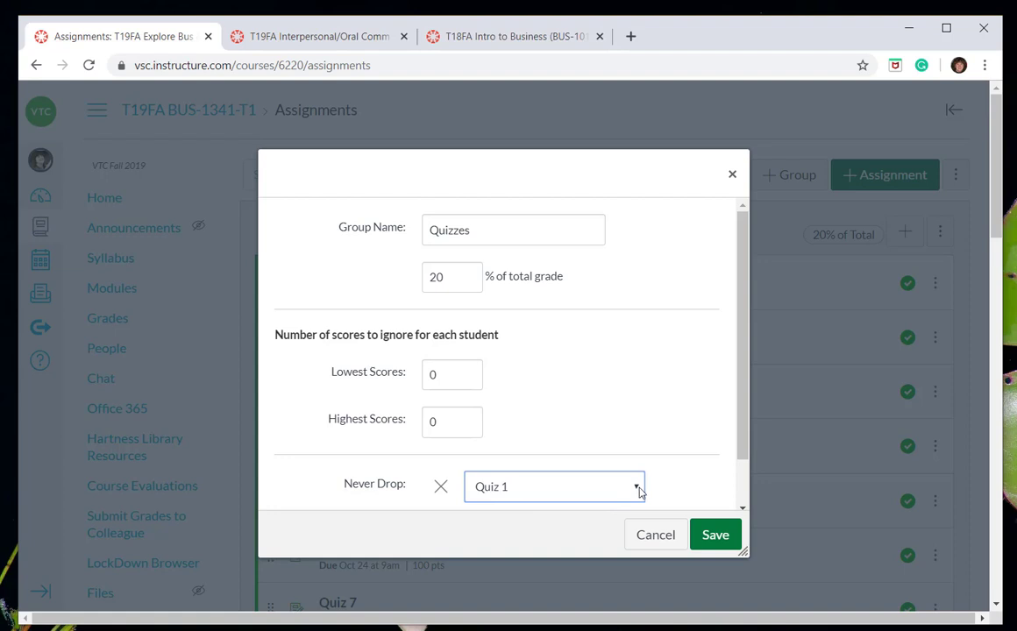
click(637, 489)
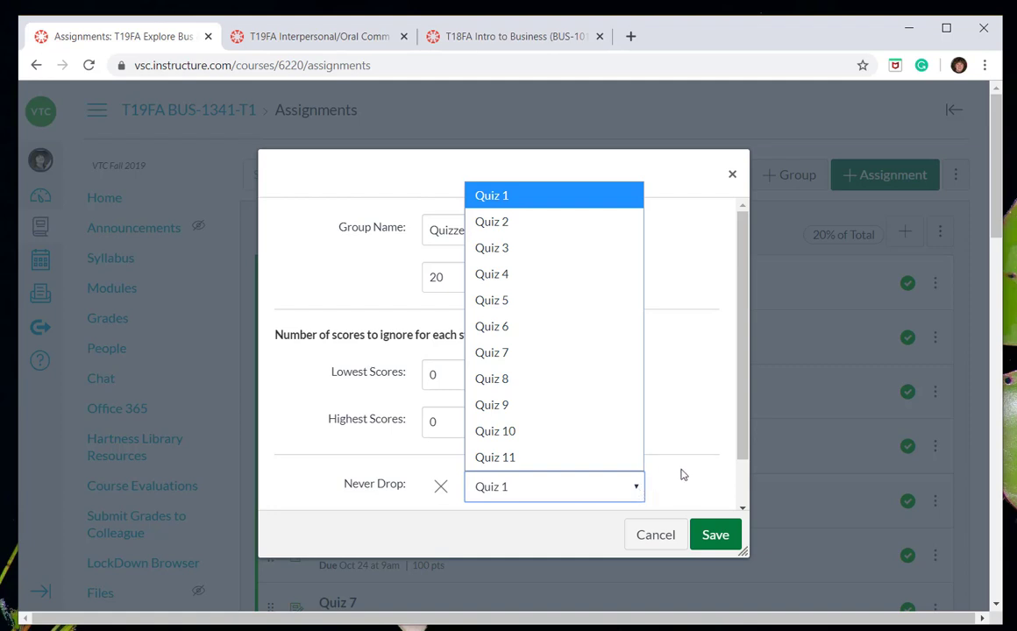
click(676, 474)
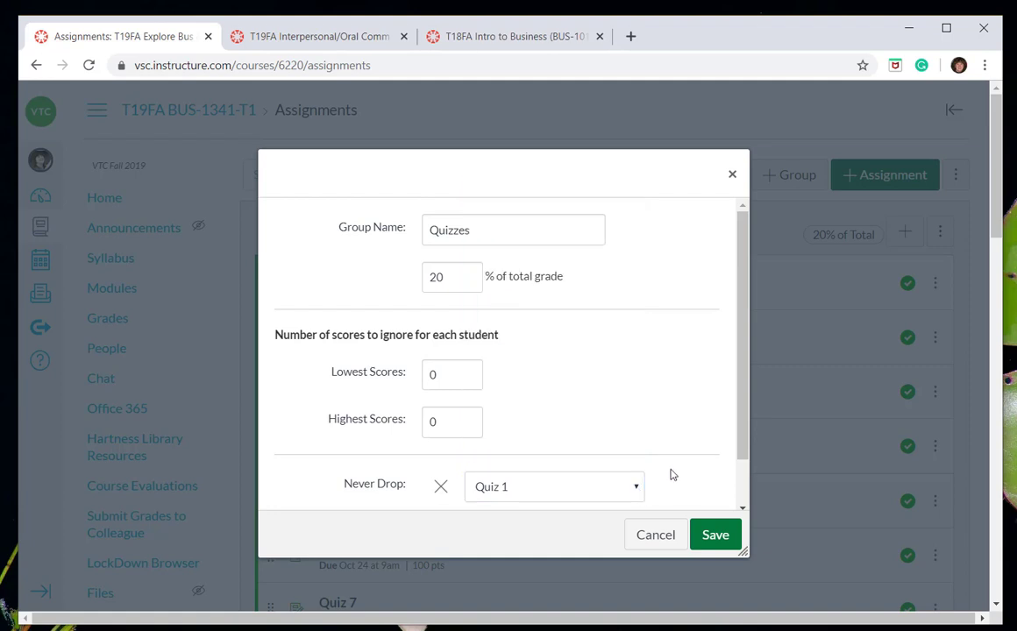
click(444, 488)
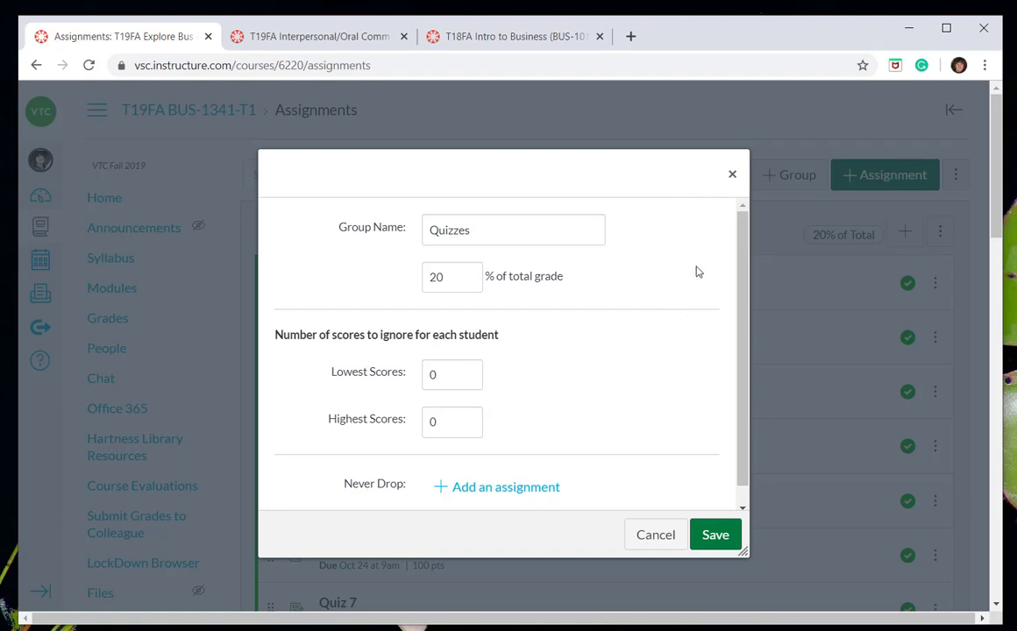
click(733, 174)
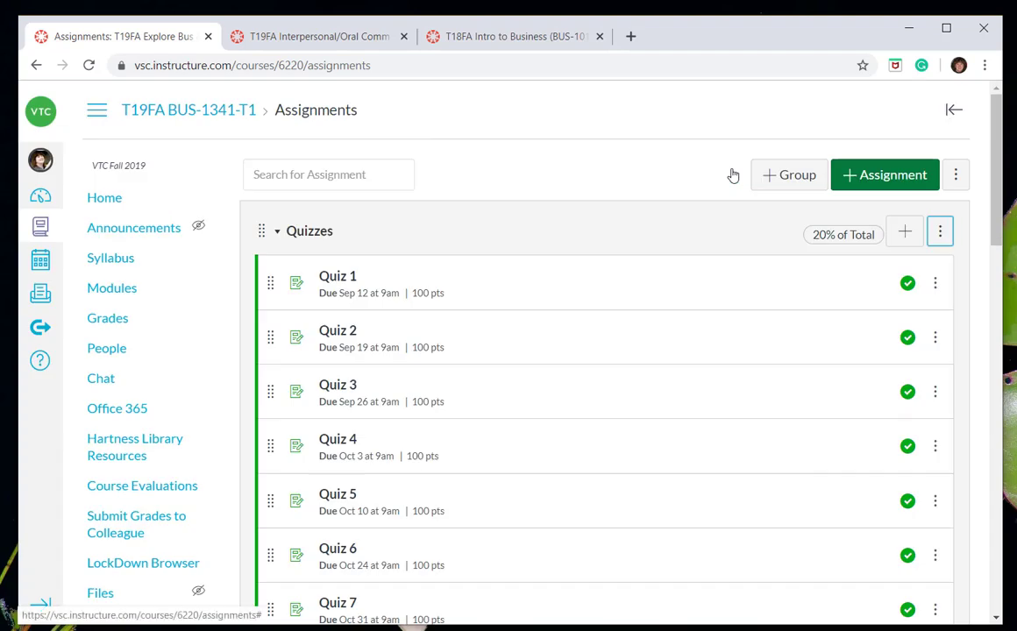
Return to the course home page, and check the Interpersonal/Oral Comm course's navigation for the Submit Grades to Colleague link.
click(110, 201)
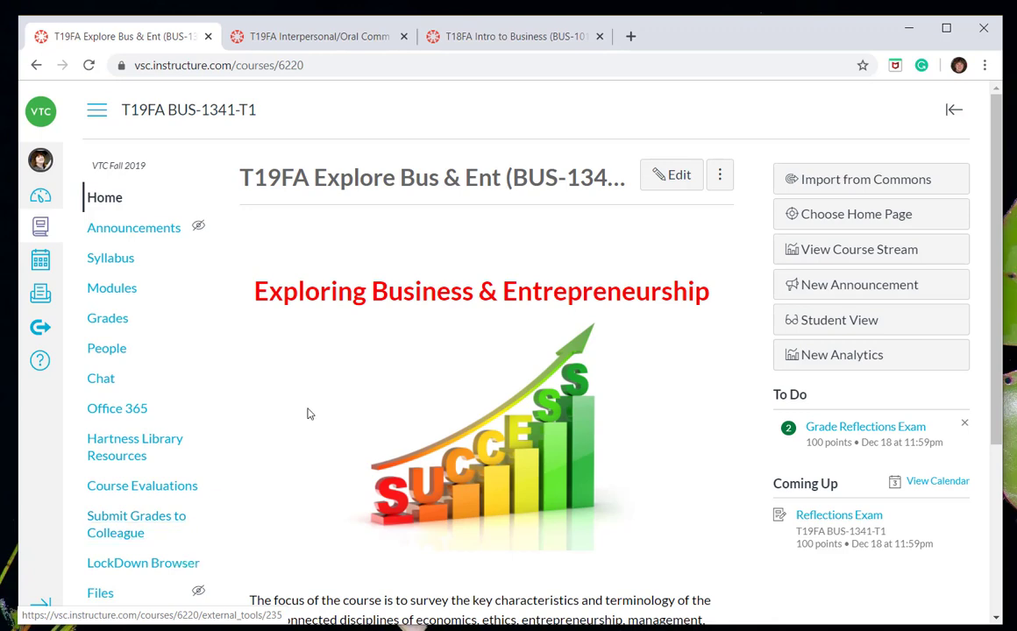
click(349, 40)
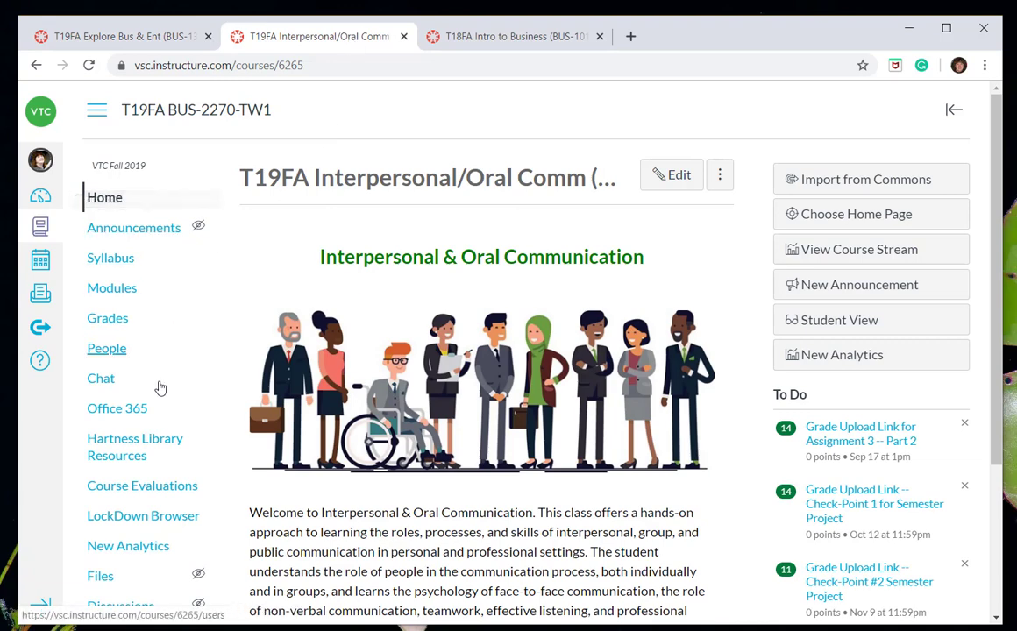
scroll(197, 382, down, 2)
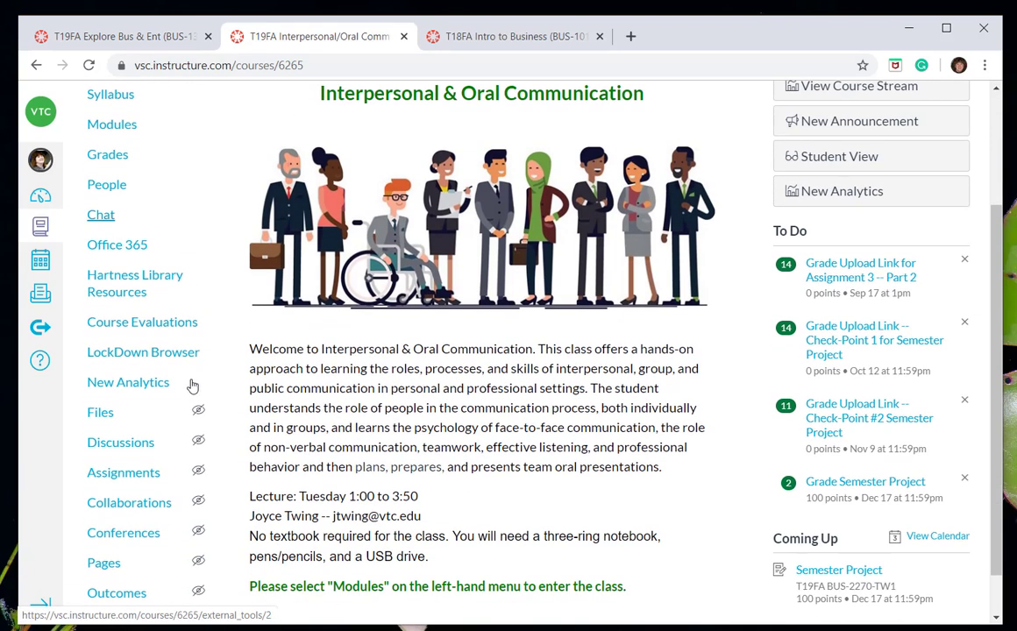
scroll(152, 531, up, 2)
scroll(174, 412, down, 3)
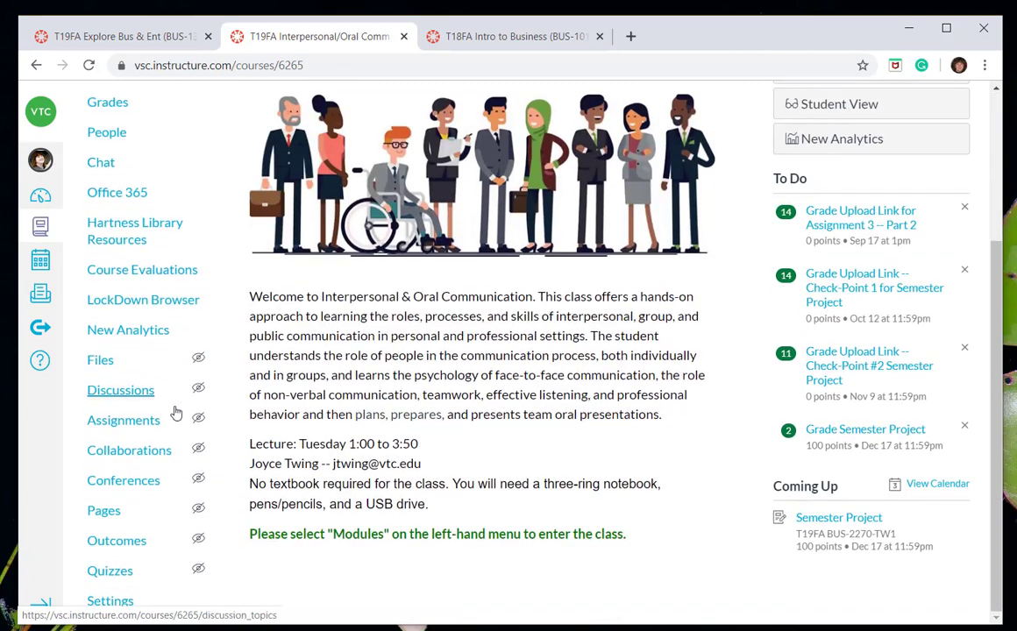
scroll(171, 425, up, 2)
scroll(169, 425, up, 1)
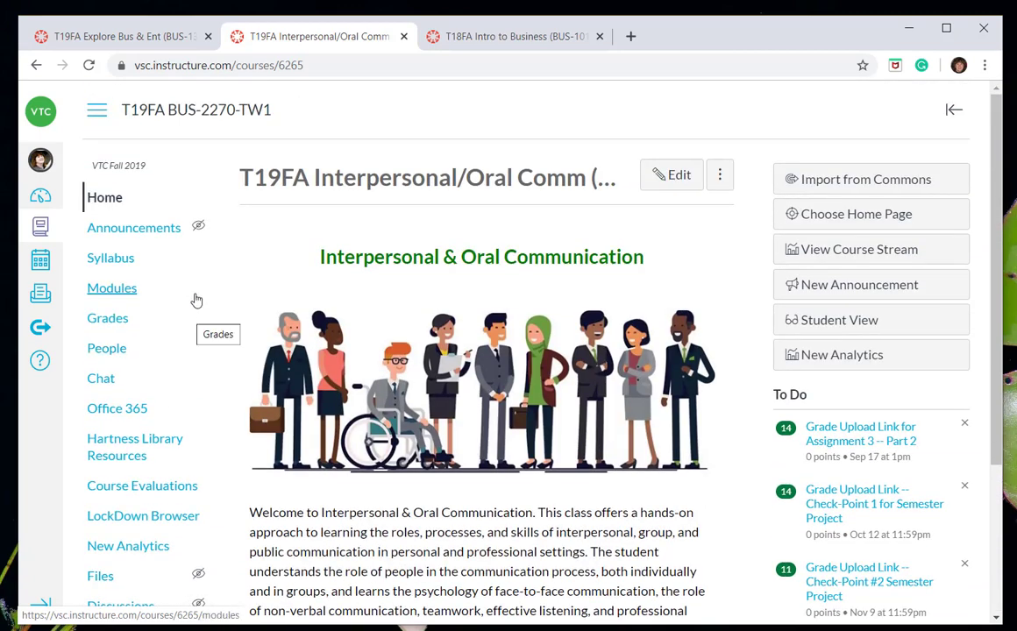
scroll(196, 299, down, 1)
scroll(196, 299, down, 3)
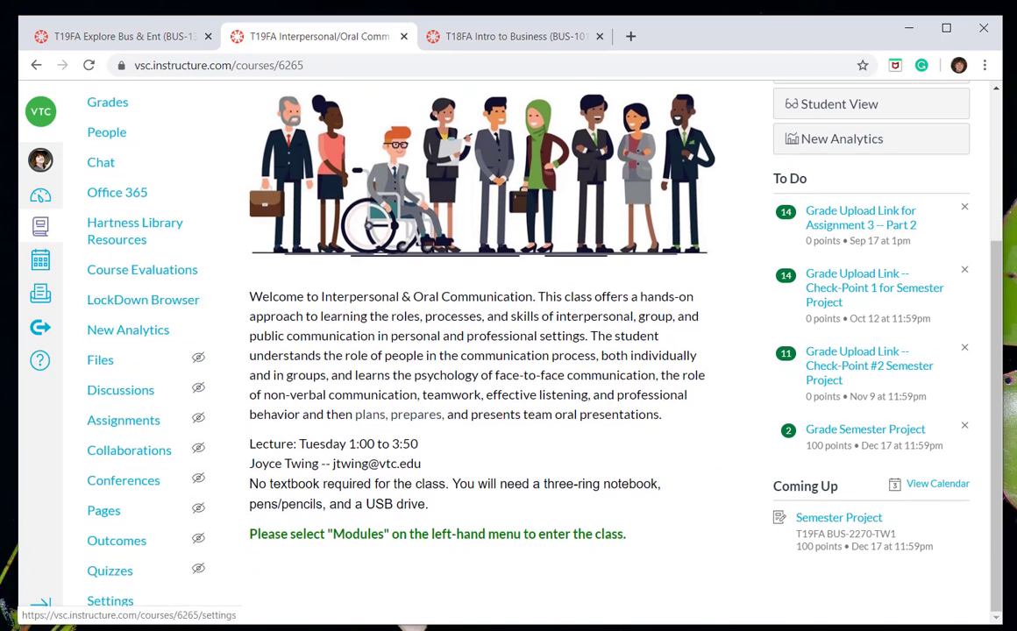
In the course's navigation settings, enable Submit Grades to Colleague between LockDown Browser and New Analytics, and save.
click(111, 605)
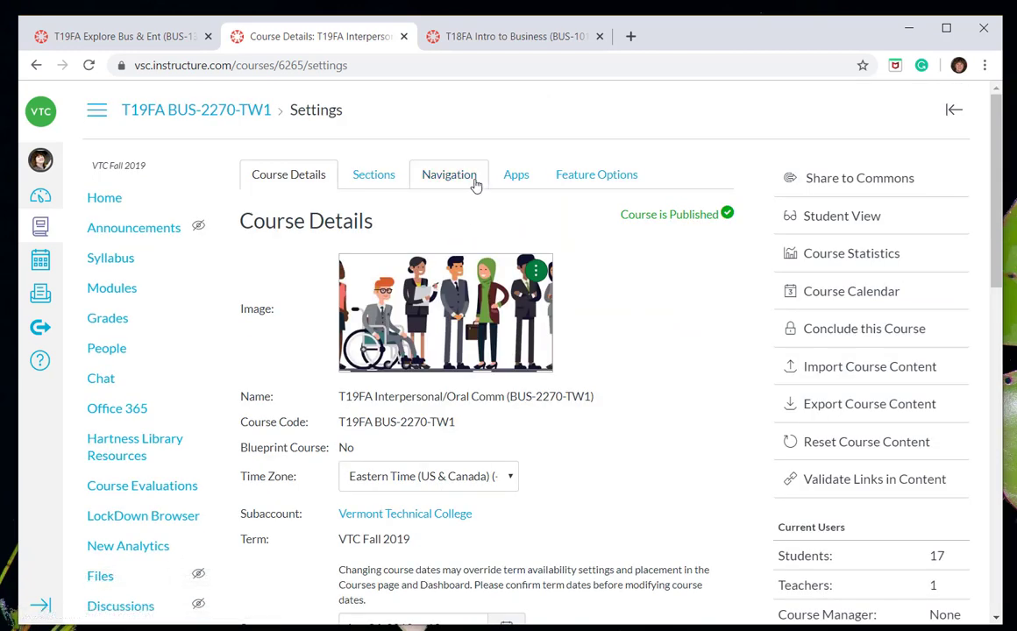
click(449, 174)
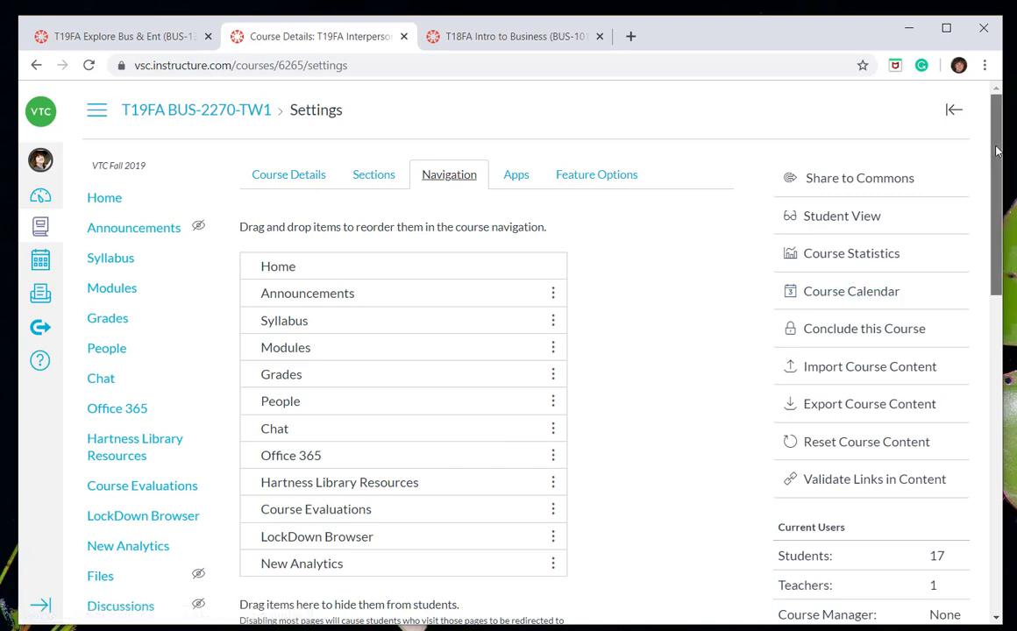
drag(996, 151, 996, 169)
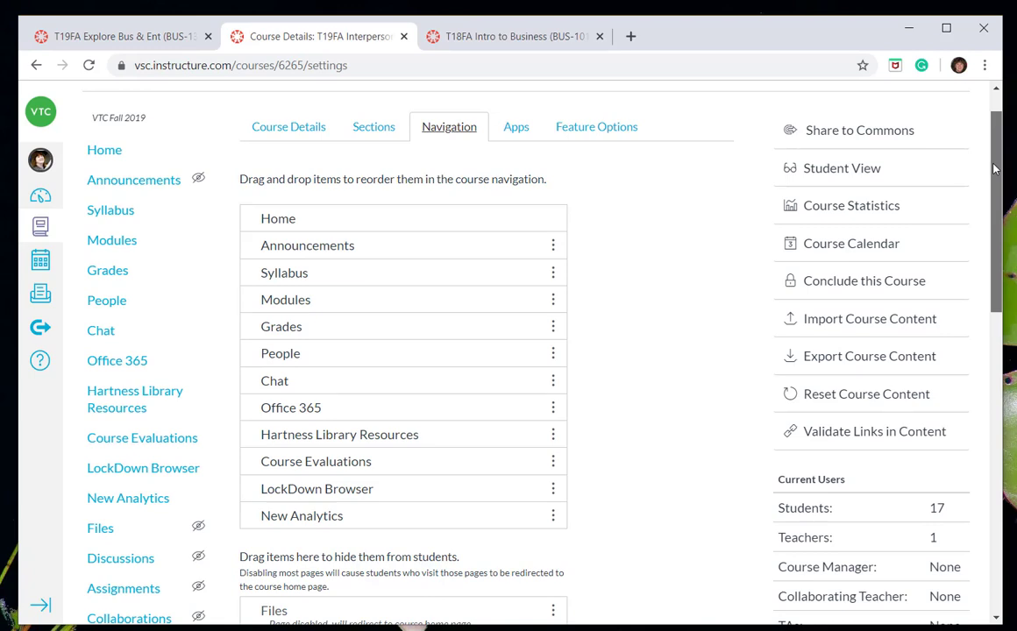
drag(996, 169, 939, 377)
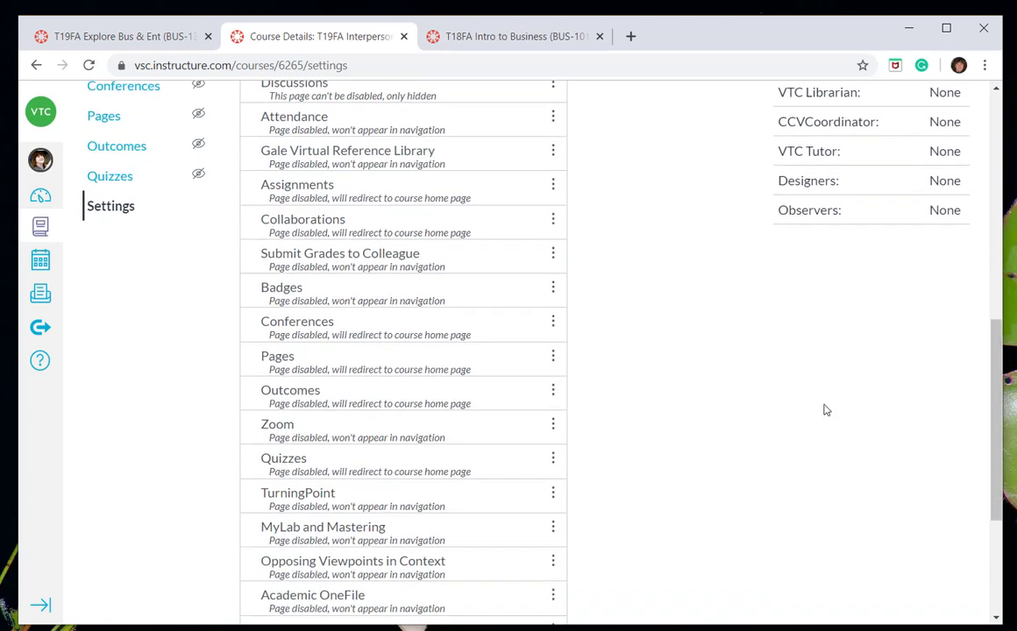
scroll(649, 314, up, 1)
scroll(649, 313, up, 3)
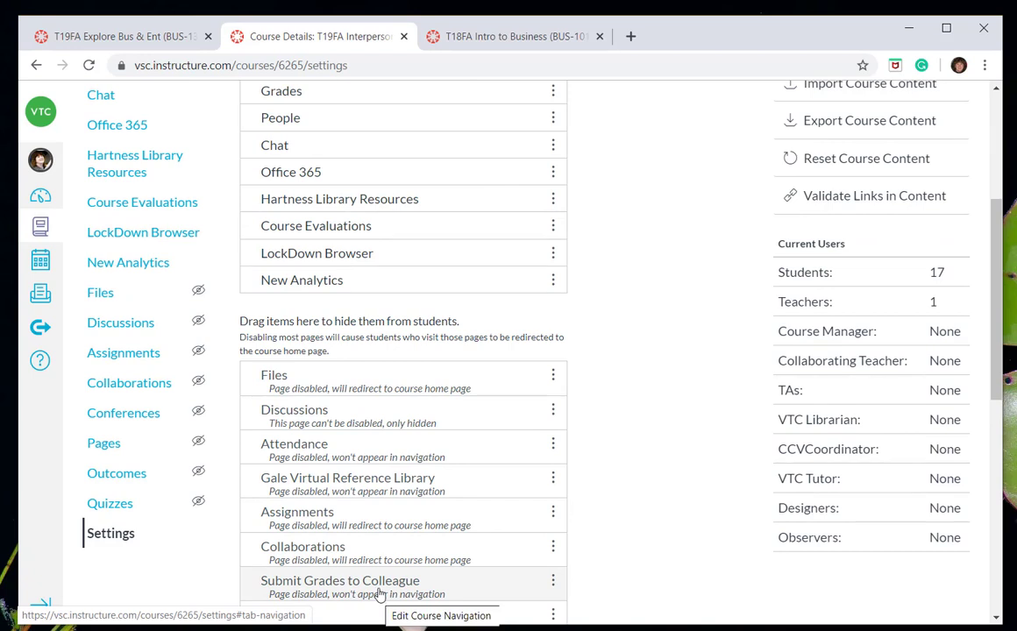
drag(384, 586, 415, 274)
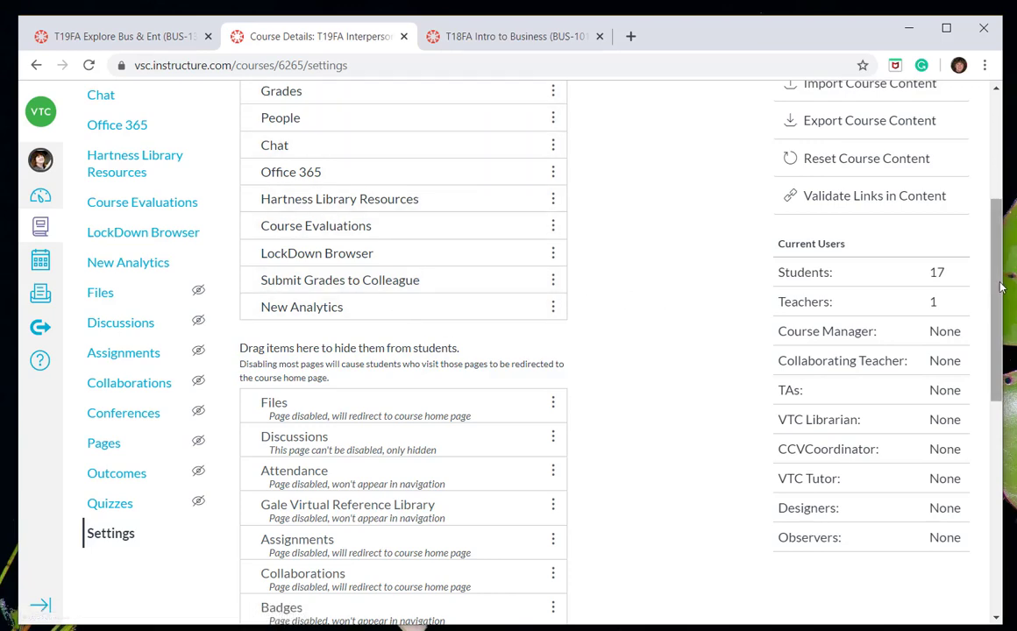
drag(993, 290, 978, 516)
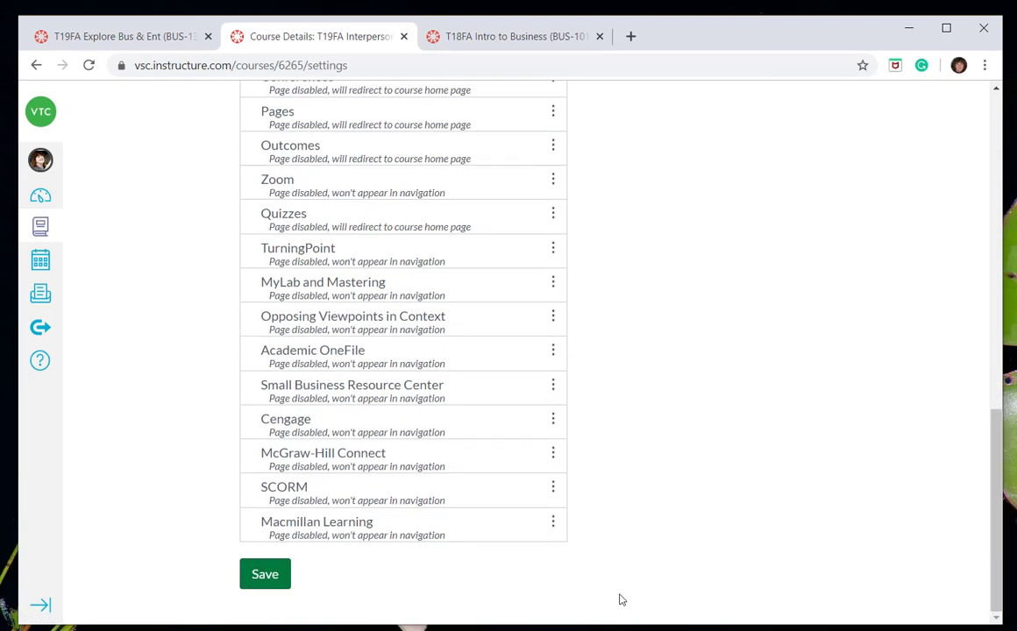
click(263, 576)
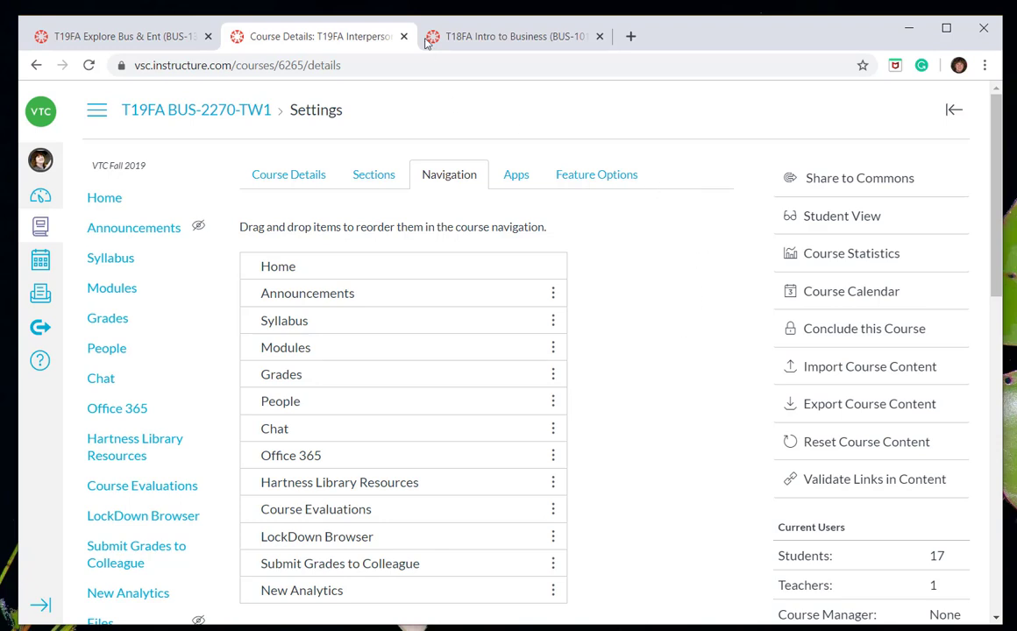
In the T18FA Intro to Business course, open Submit Grades to Colleague and display the Final Grades form.
click(488, 39)
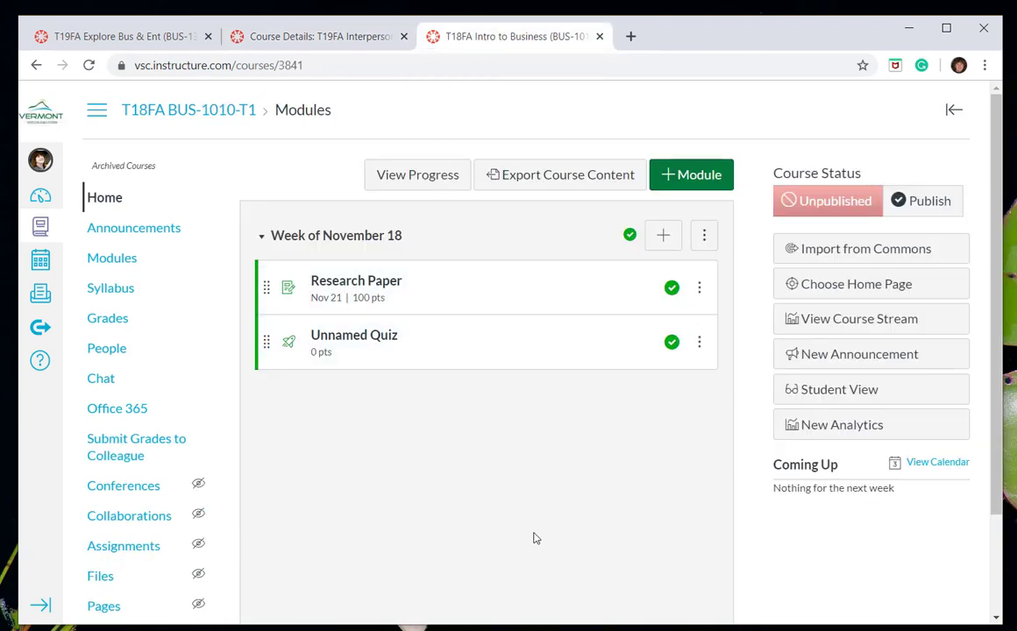
click(155, 449)
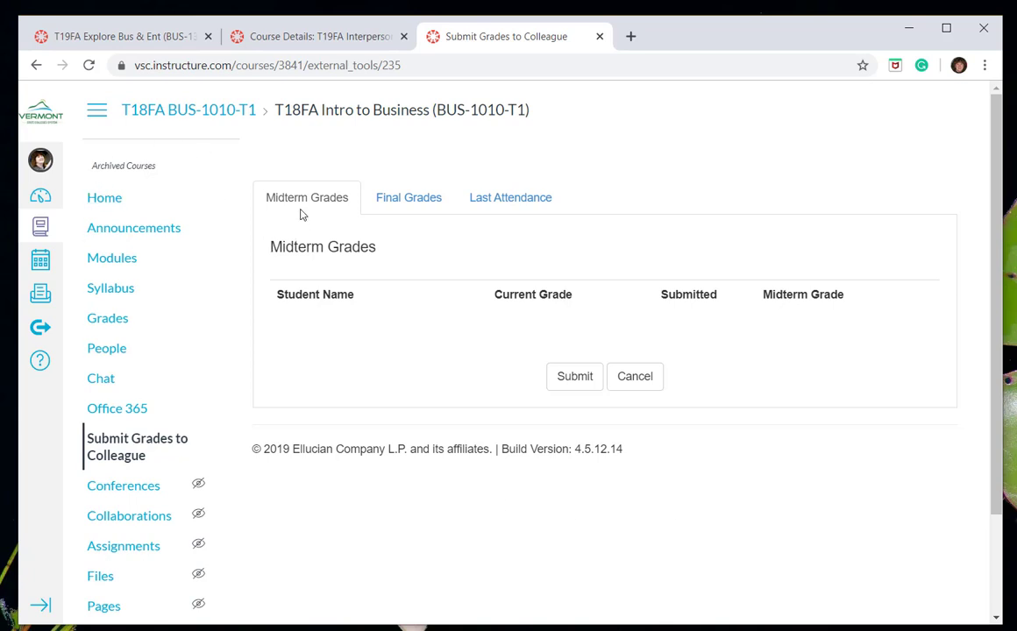
click(431, 205)
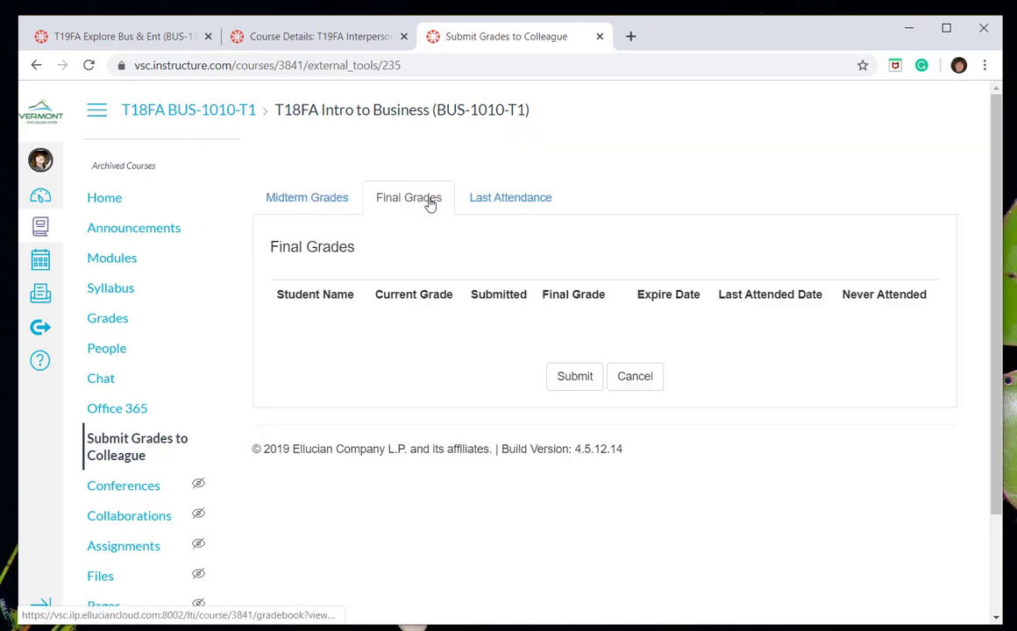